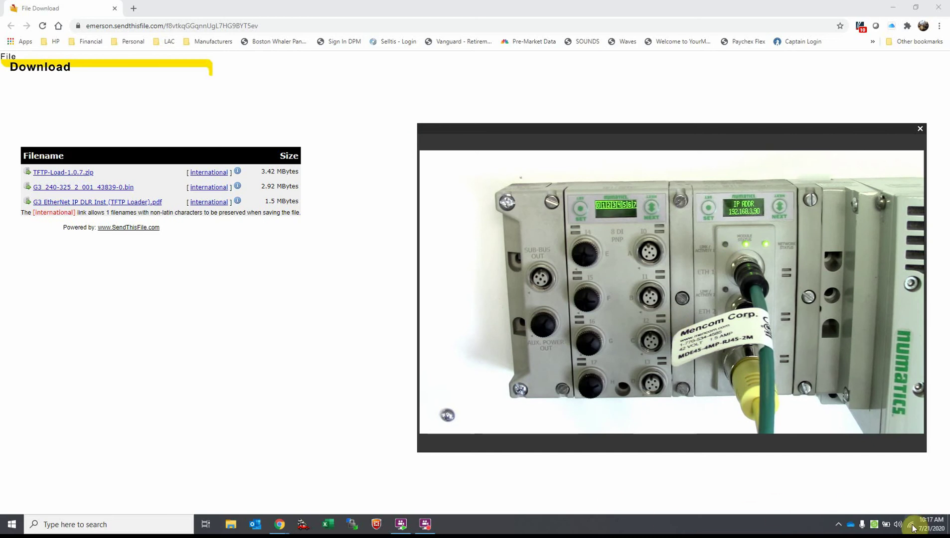
From the tray network icon, go through Network & Internet settings and Ethernet to the Network Connections list
mouse_move(915, 527)
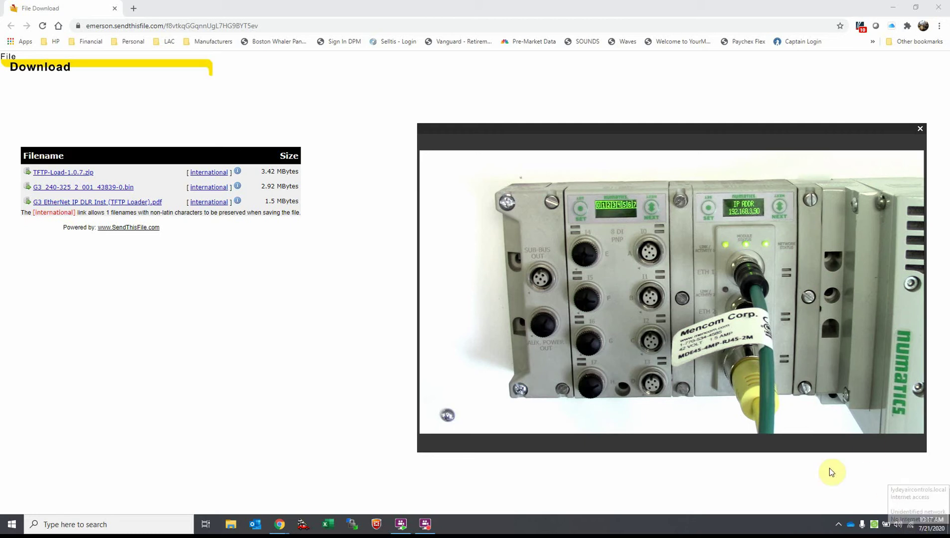
left_click(911, 527)
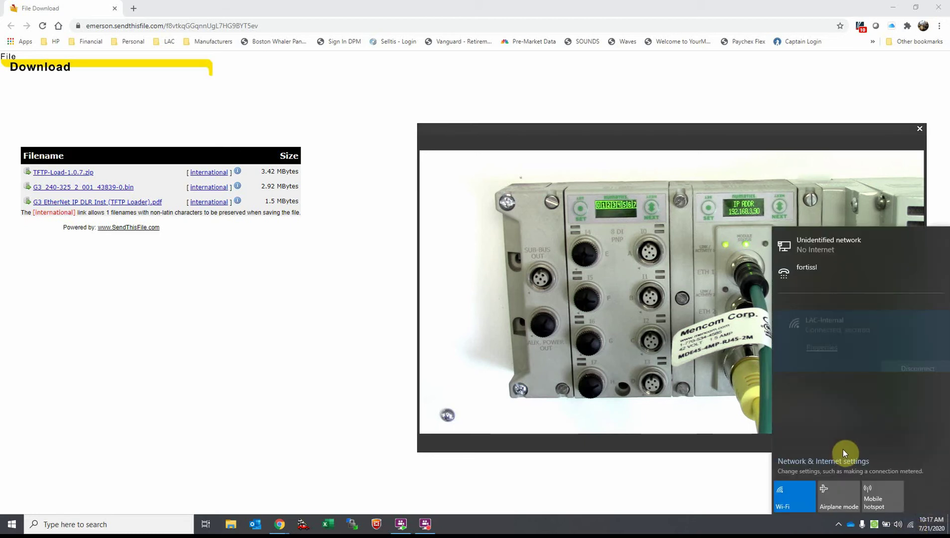
left_click(814, 311)
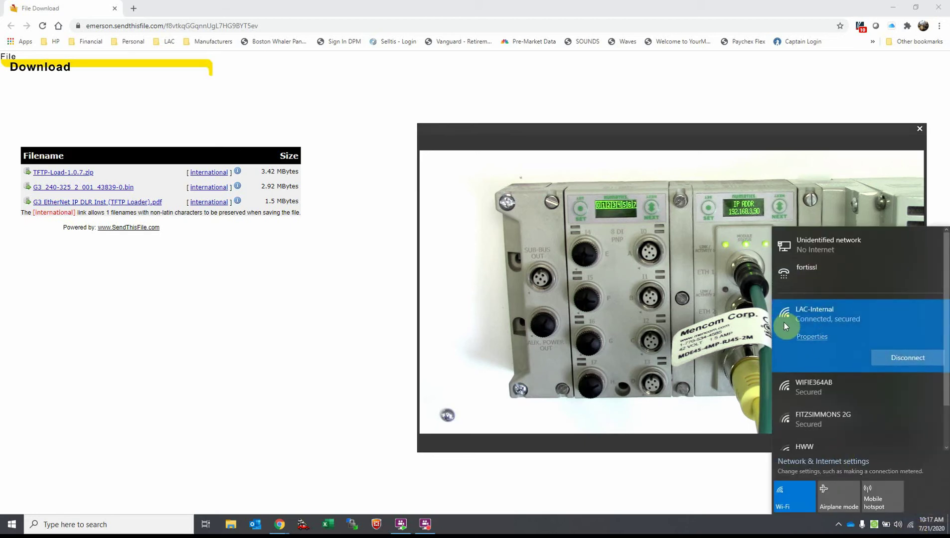
left_click(821, 466)
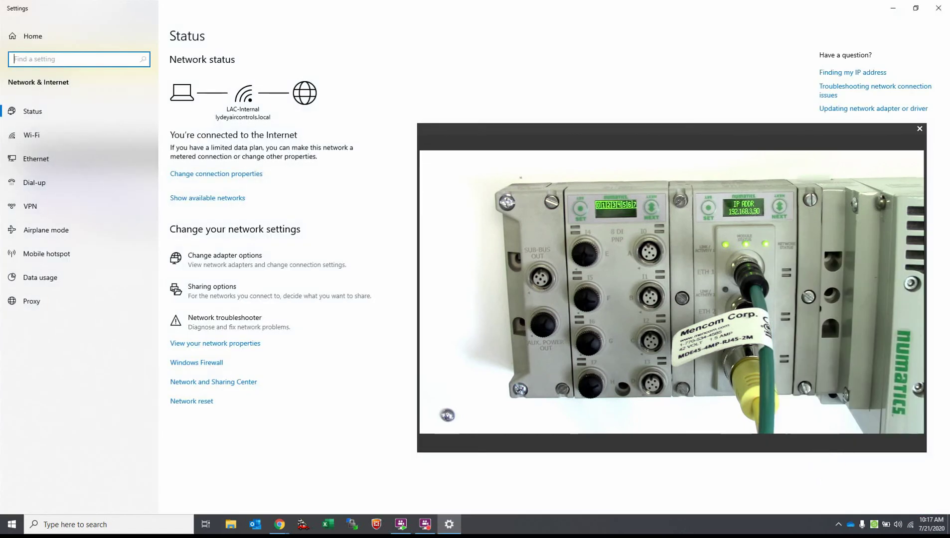
left_click(14, 160)
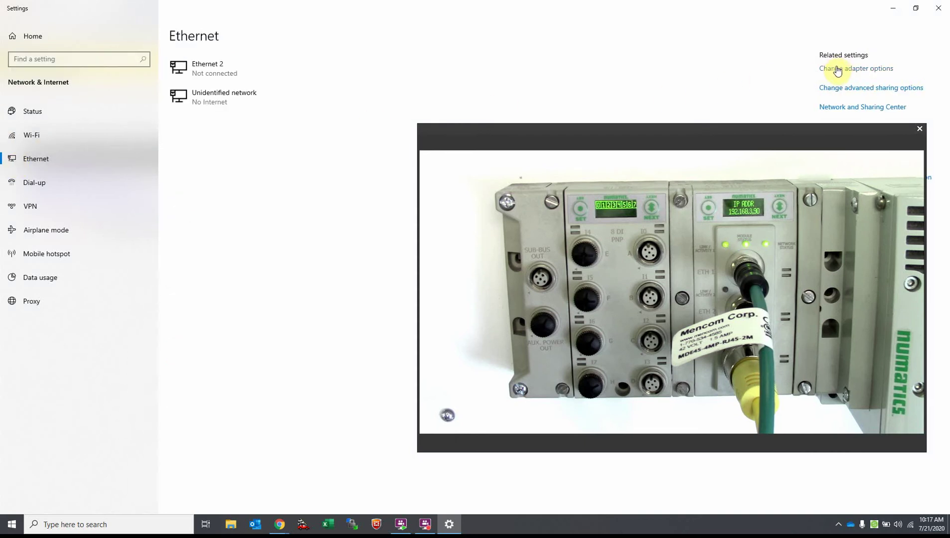
left_click(837, 70)
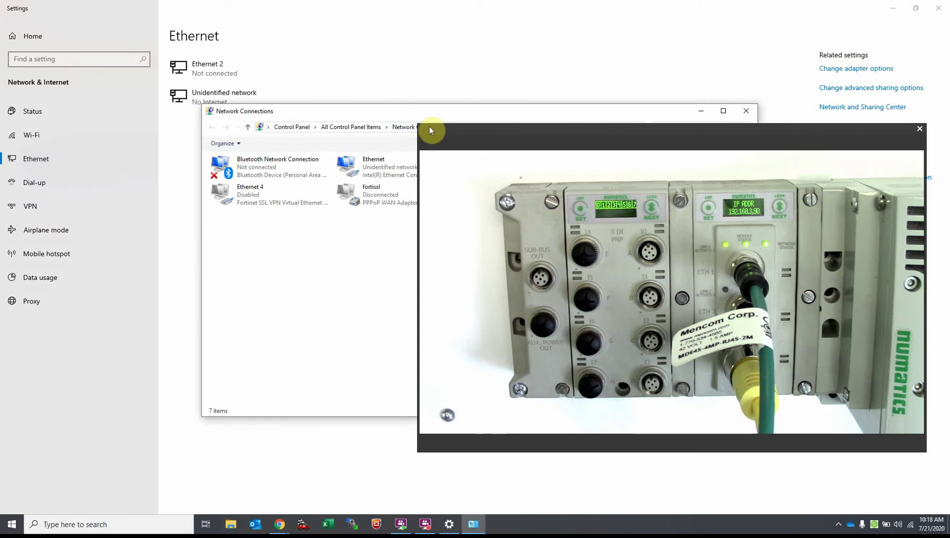
Move the Network Connections window top-left and open the wired Ethernet adapter's Properties
left_click(425, 128)
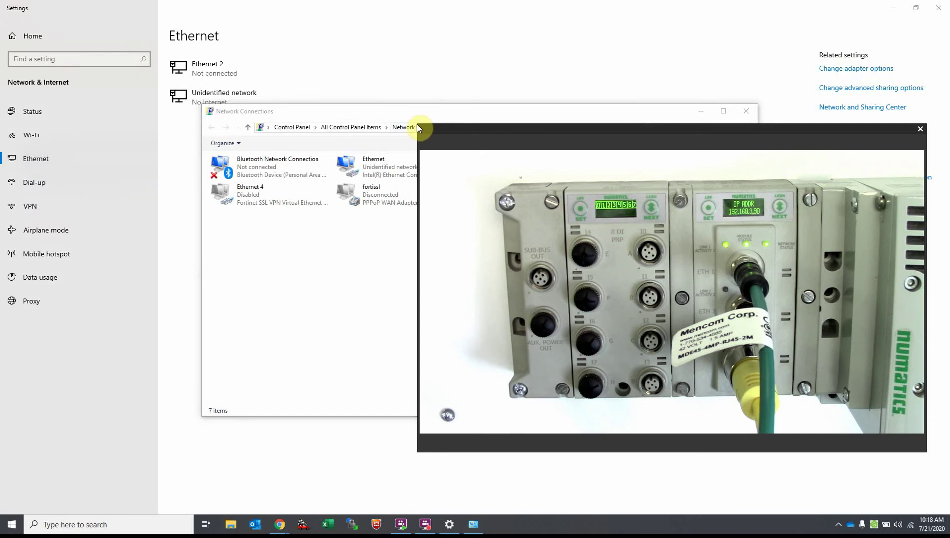
left_click_drag(419, 114, 220, 21)
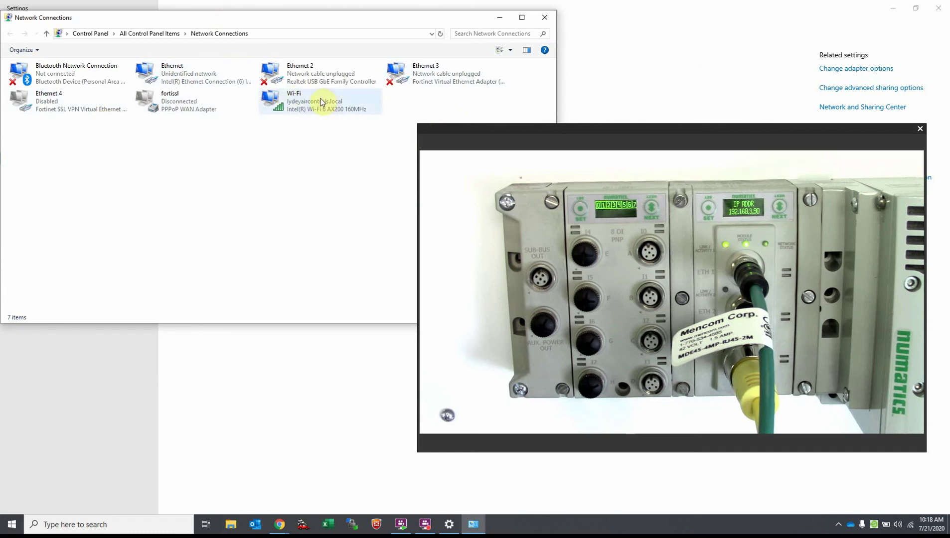
right_click(175, 74)
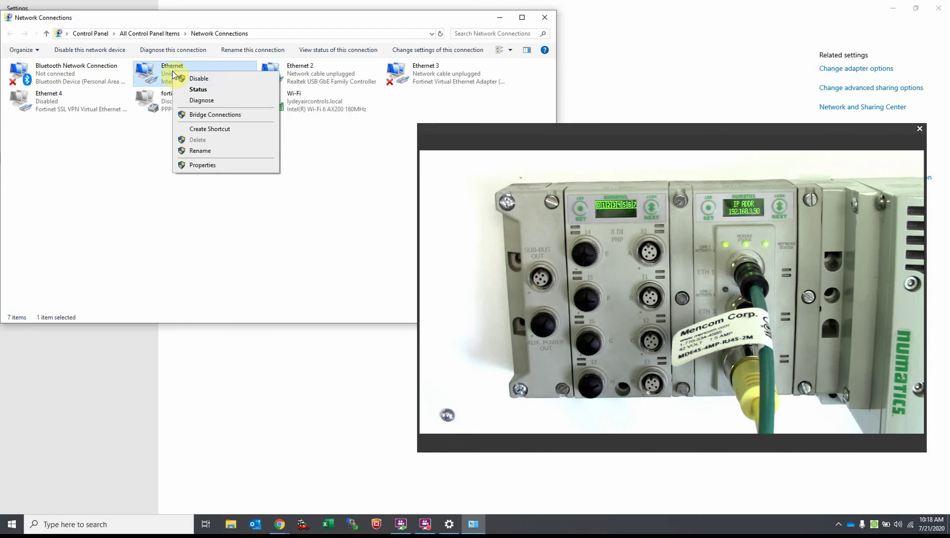
left_click(197, 168)
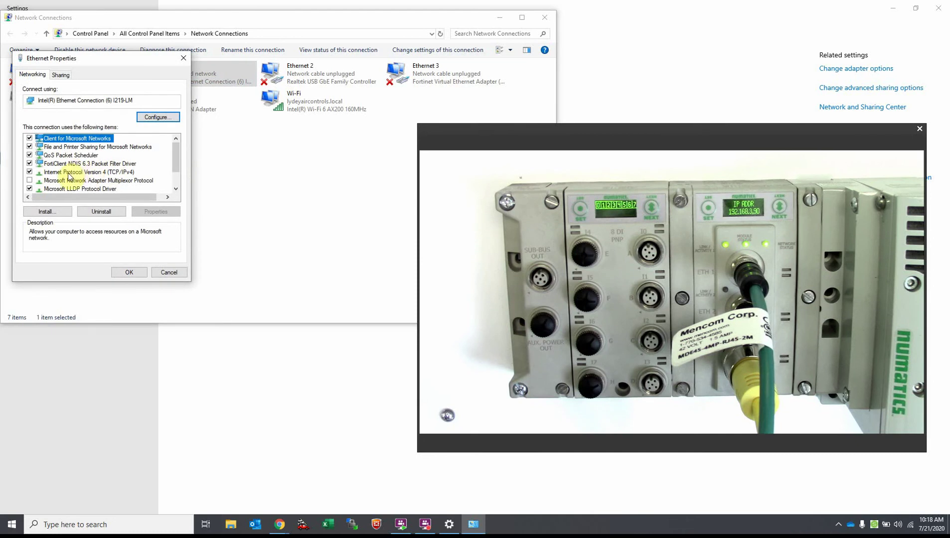
Give the Ethernet adapter static IPv4 192.168.3.91, mask 255.255.255.0, and close Network Connections
left_click(69, 173)
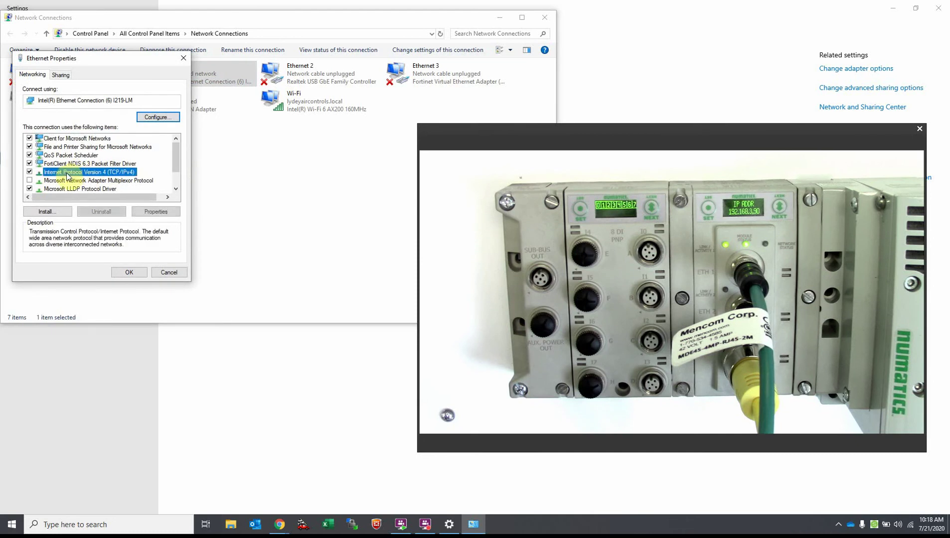
left_click(147, 213)
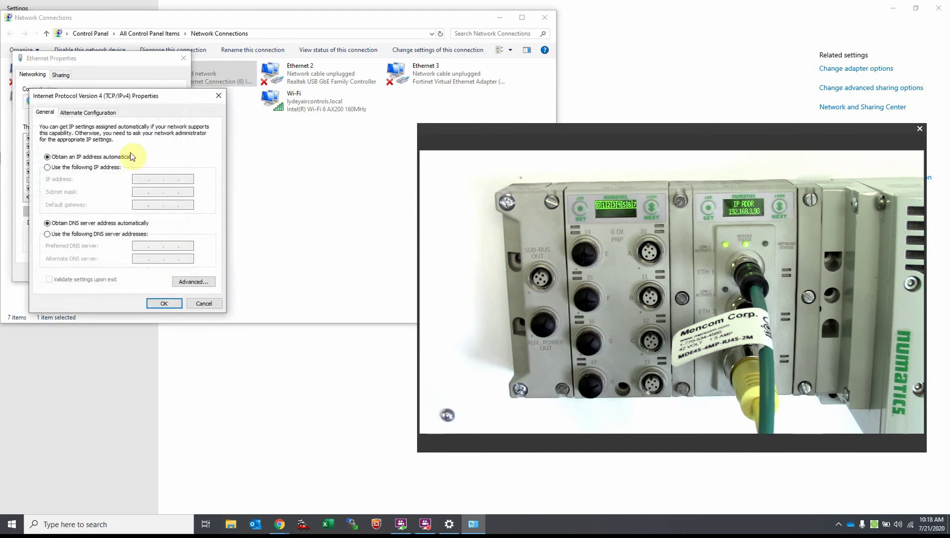
left_click(48, 169)
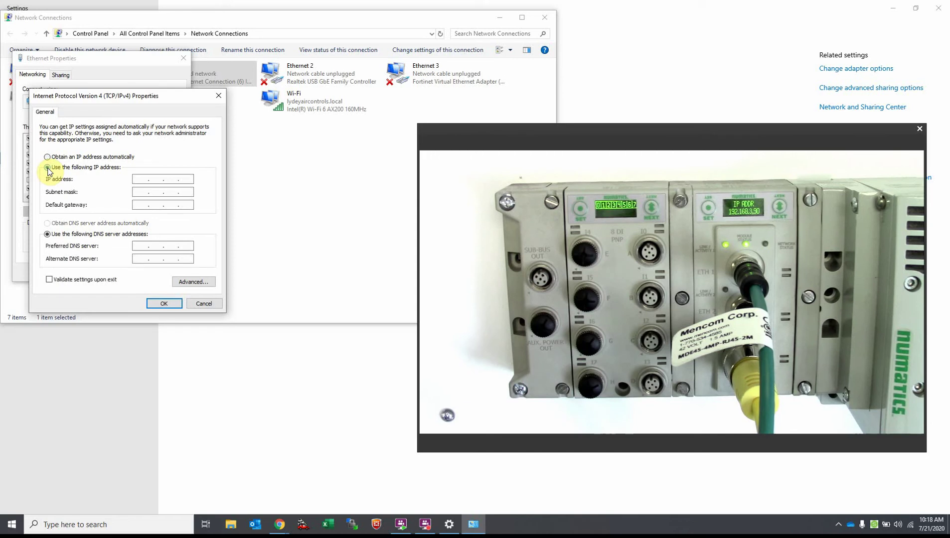
left_click(142, 179)
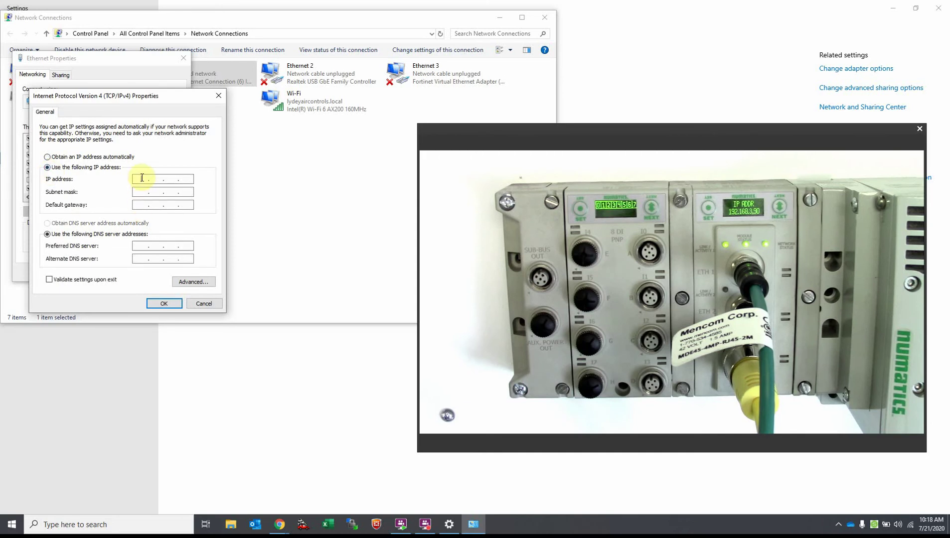
type("192.168.3.91")
key("Tab")
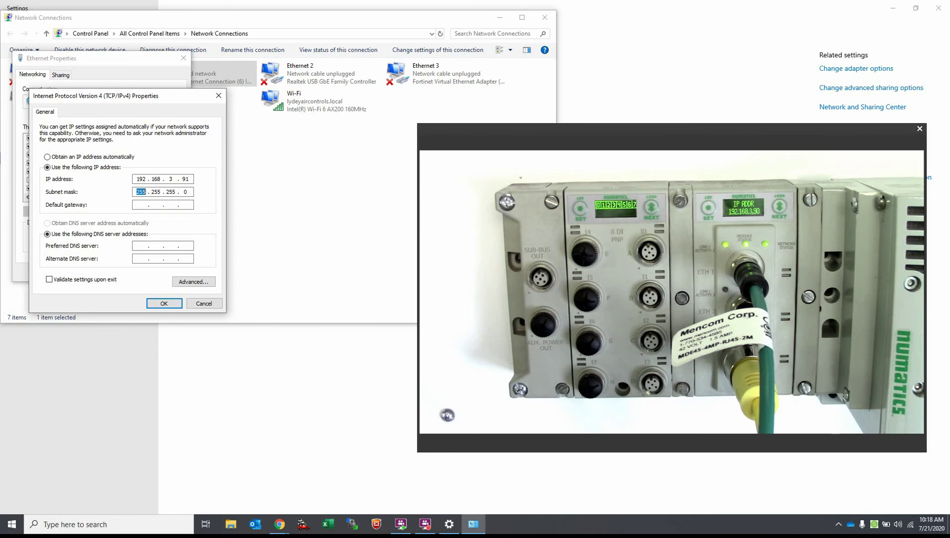
left_click(157, 304)
left_click(125, 271)
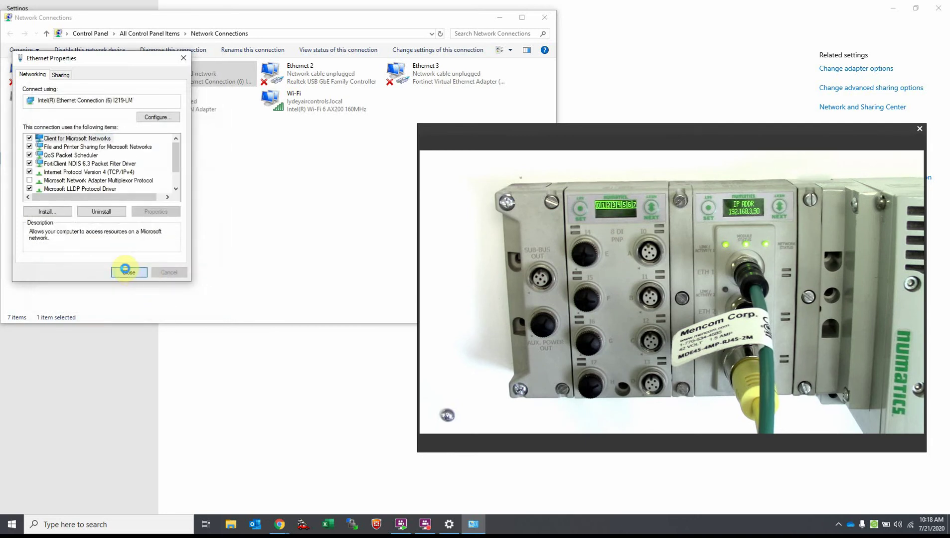
left_click(546, 22)
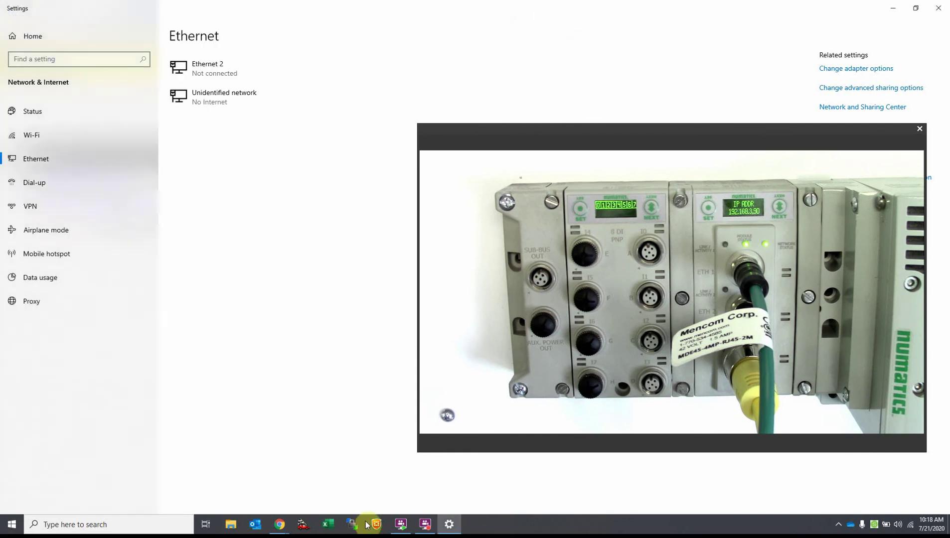
Close Settings and load the node's page at 192.168.3.90 in a new Chrome tab
left_click(938, 8)
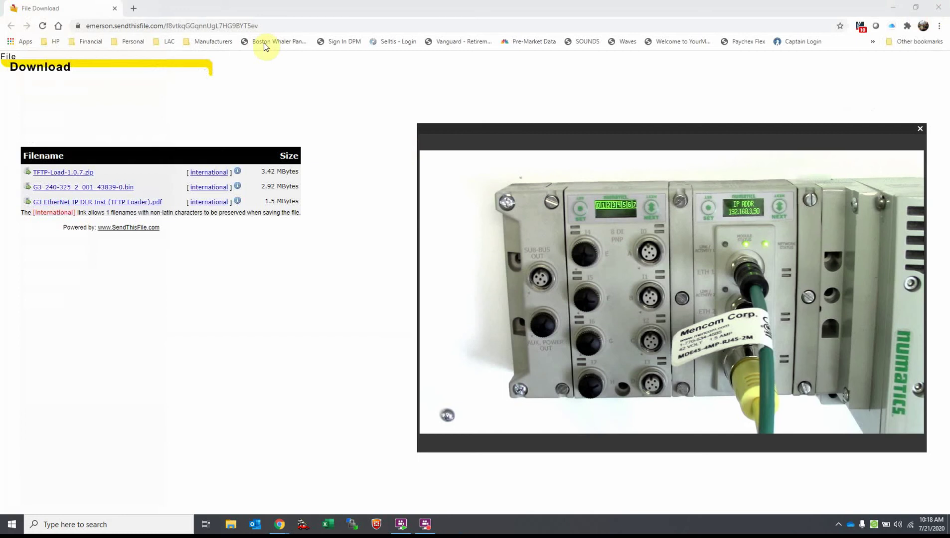
left_click(134, 9)
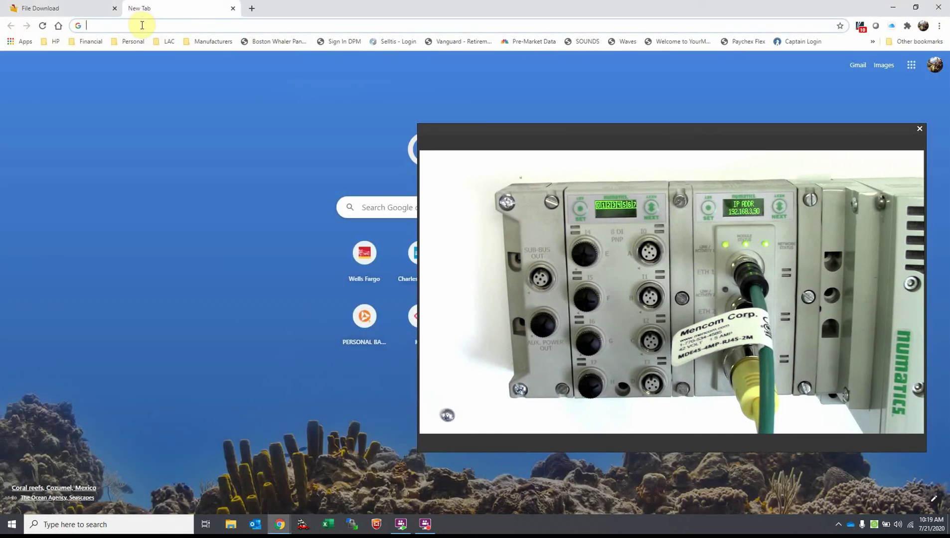
type("192.168.")
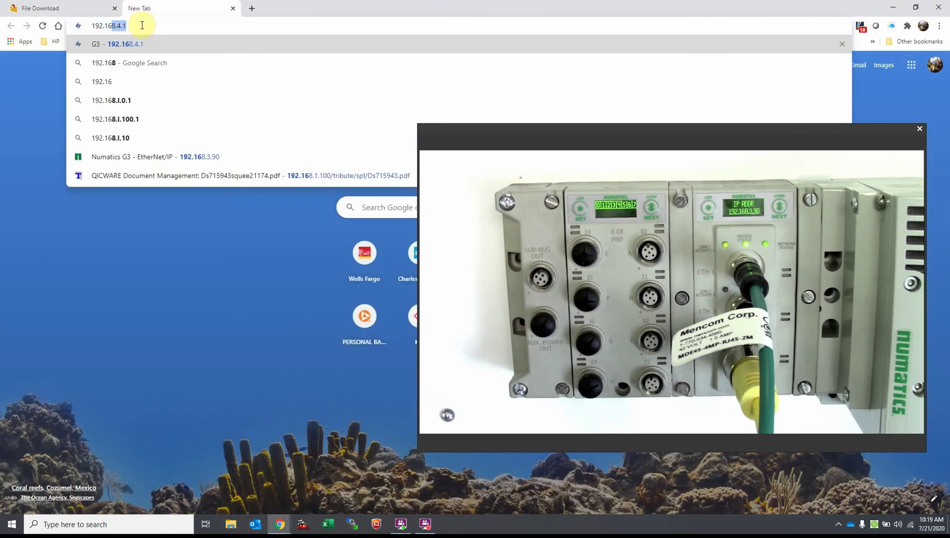
type("3.90")
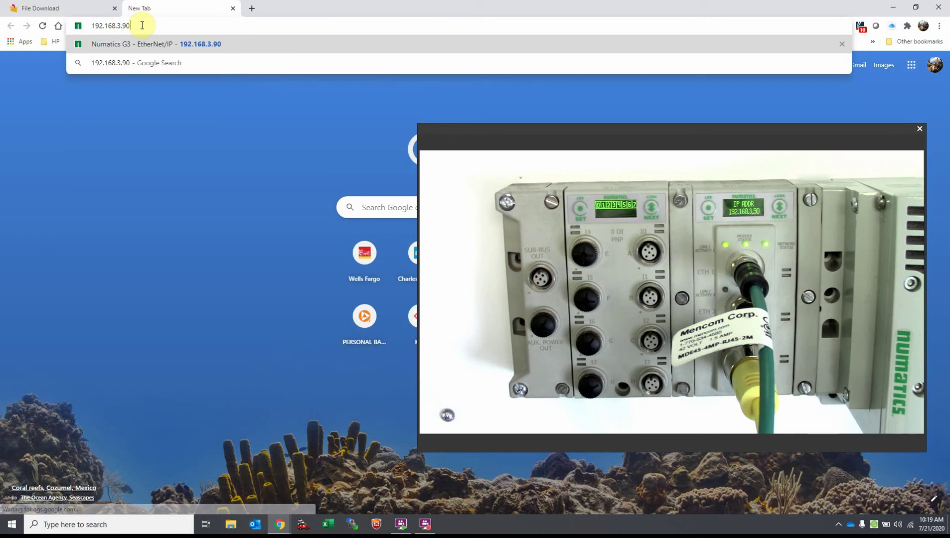
key("Return")
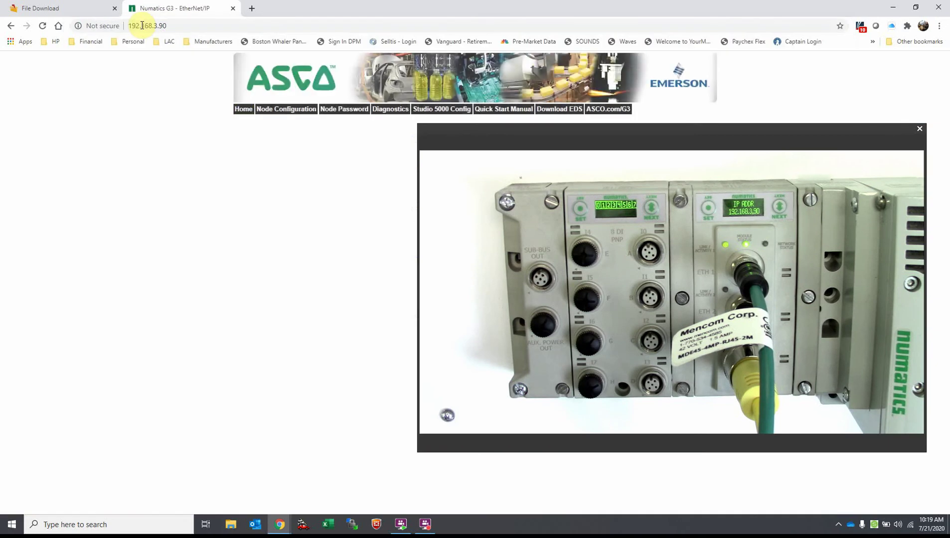
left_click(620, 132)
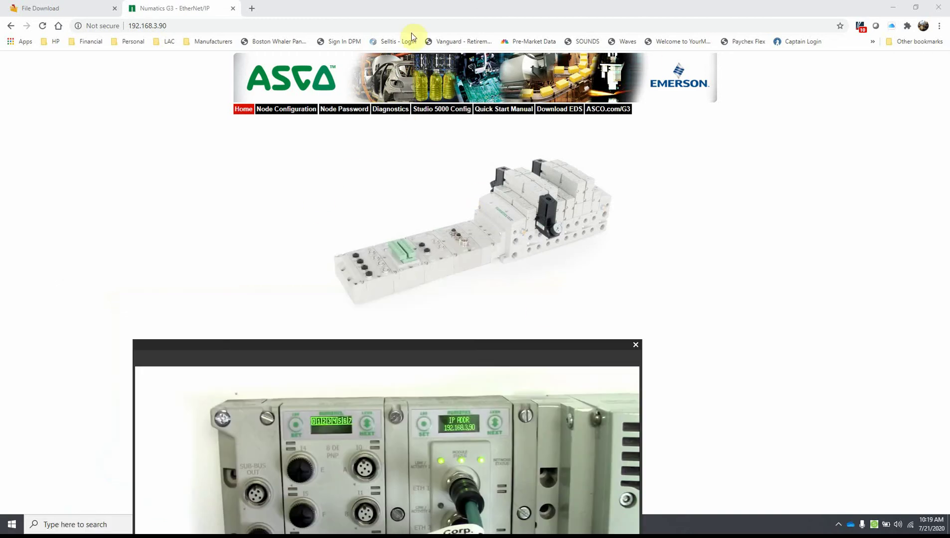
left_click(233, 8)
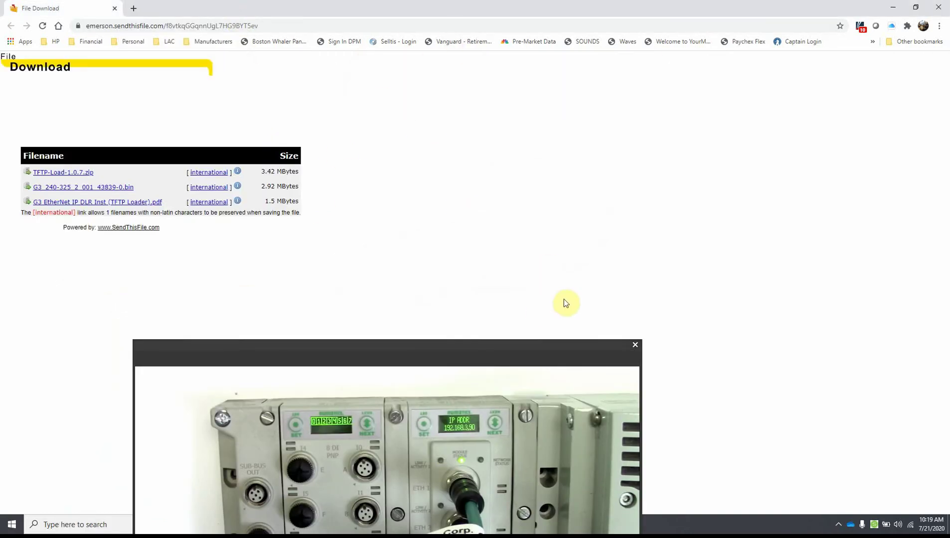
left_click(434, 348)
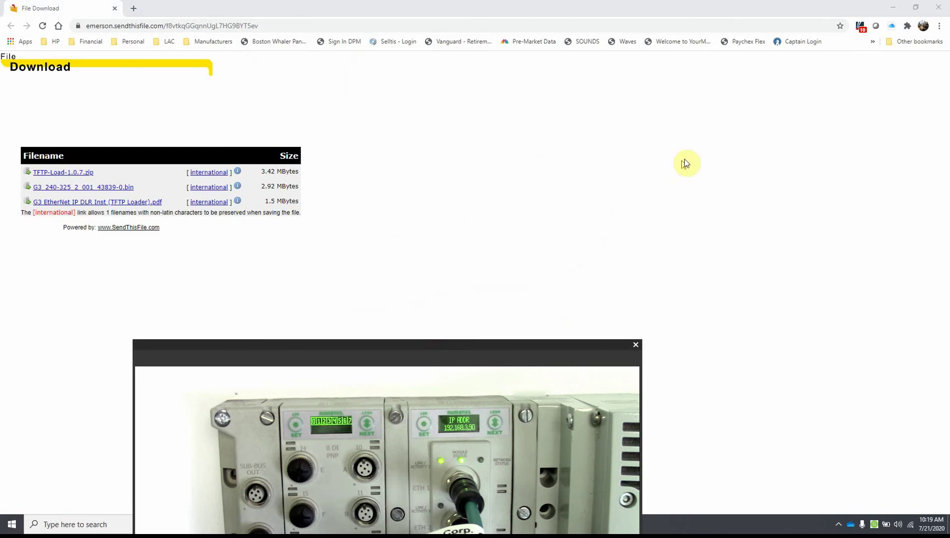
left_click_drag(684, 163, 697, 149)
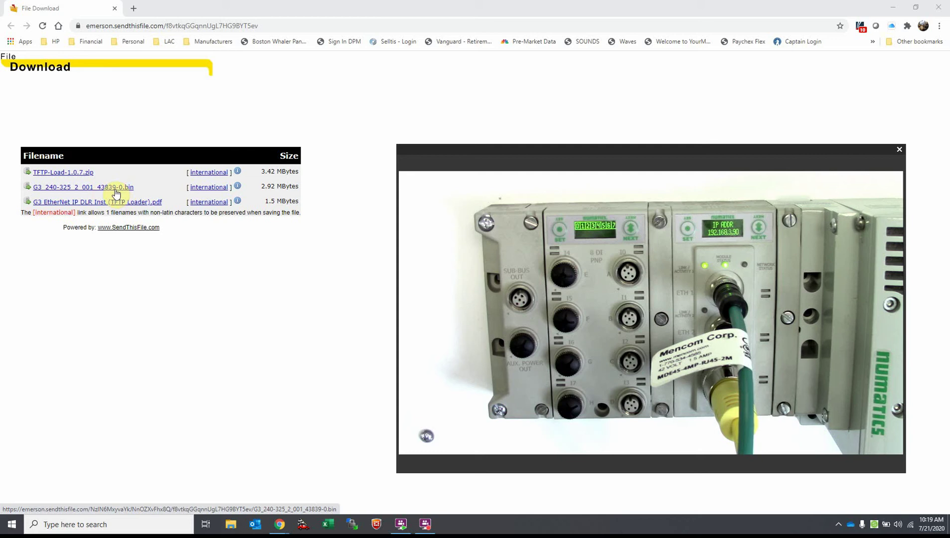
Download and review G3 EtherNet IP DLR Inst (TFTP Loader).pdf, then close its tab
left_click(40, 202)
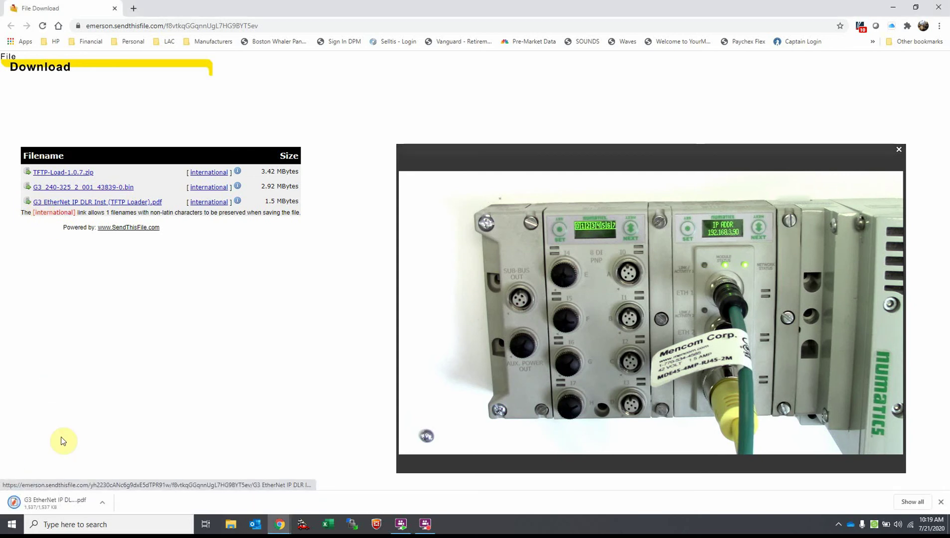
left_click(57, 503)
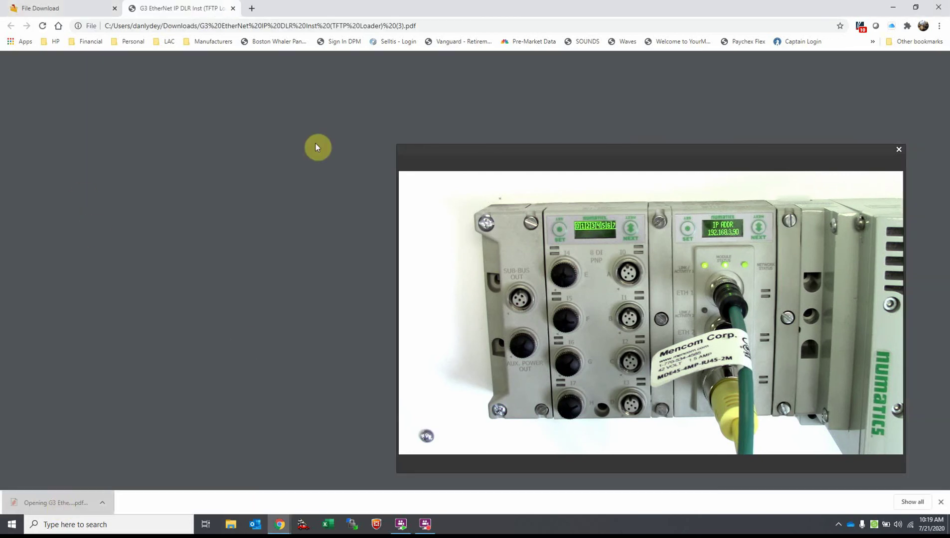
left_click(712, 159)
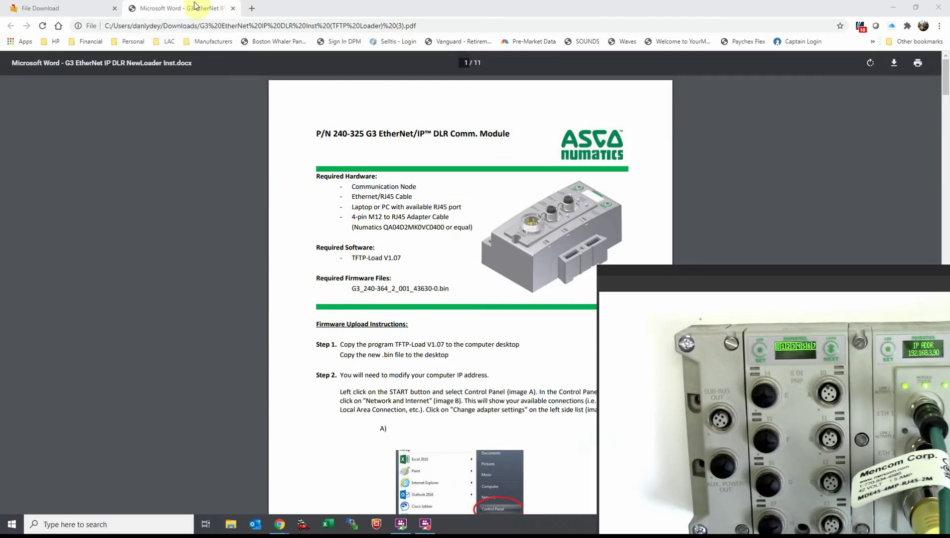
left_click(232, 9)
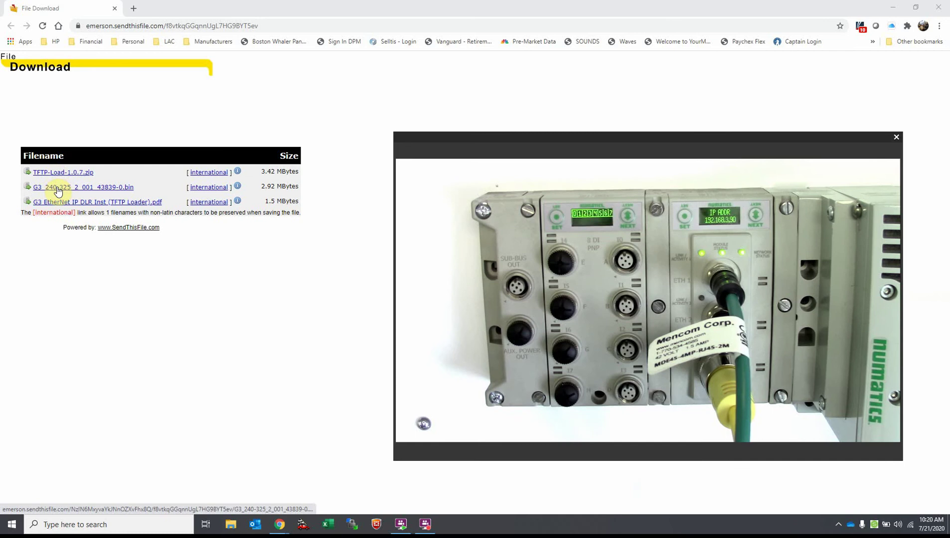
Download the G3_240-325_2_001_43839-0.bin firmware file
left_click(55, 189)
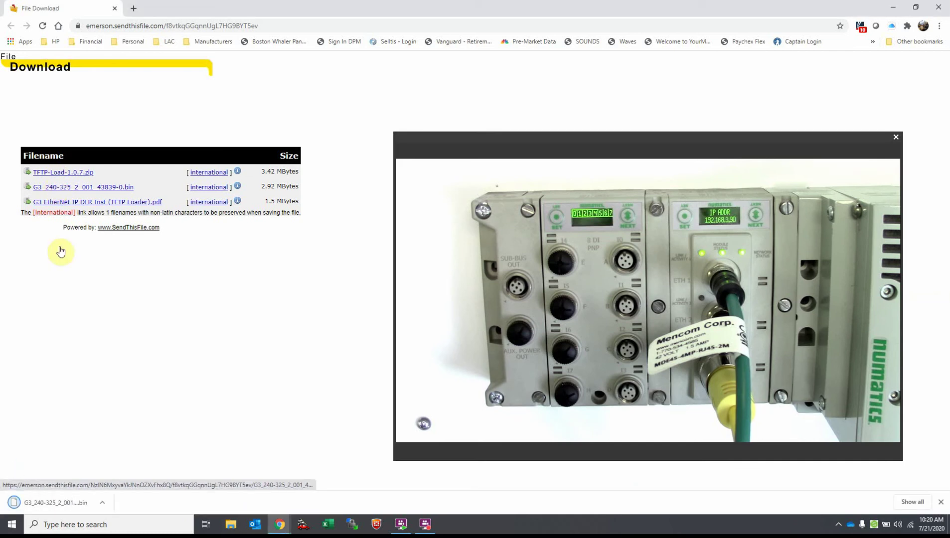
left_click(61, 505)
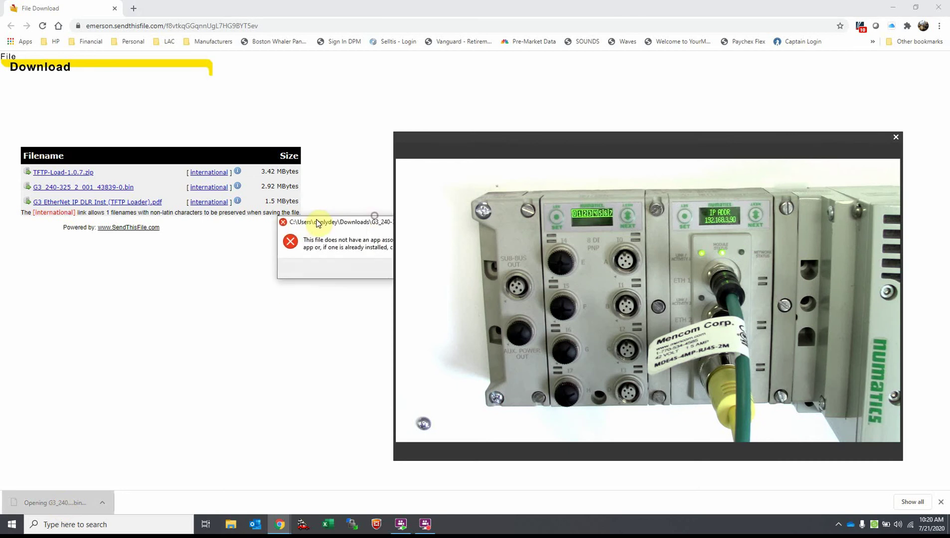
left_click(322, 293)
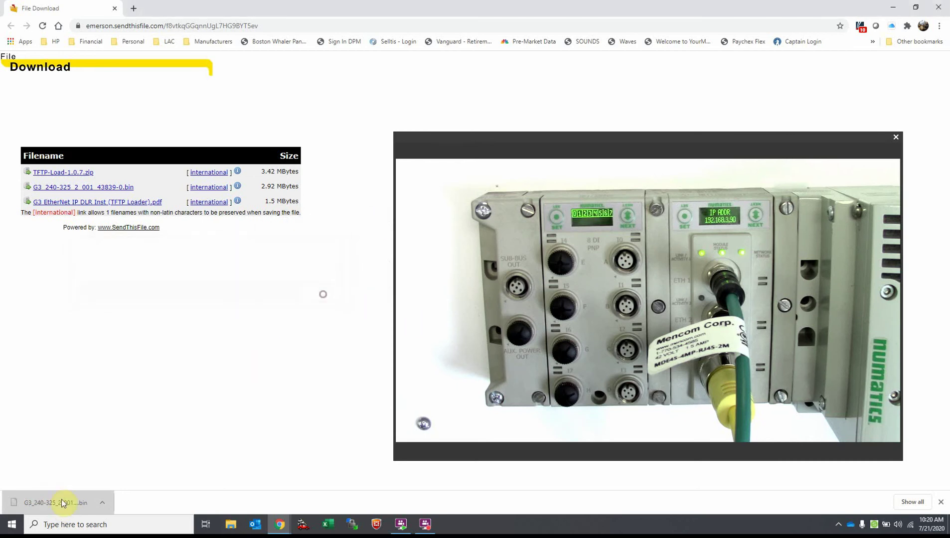
Copy the newest firmware .bin from Downloads and paste it onto the Desktop
left_click(230, 523)
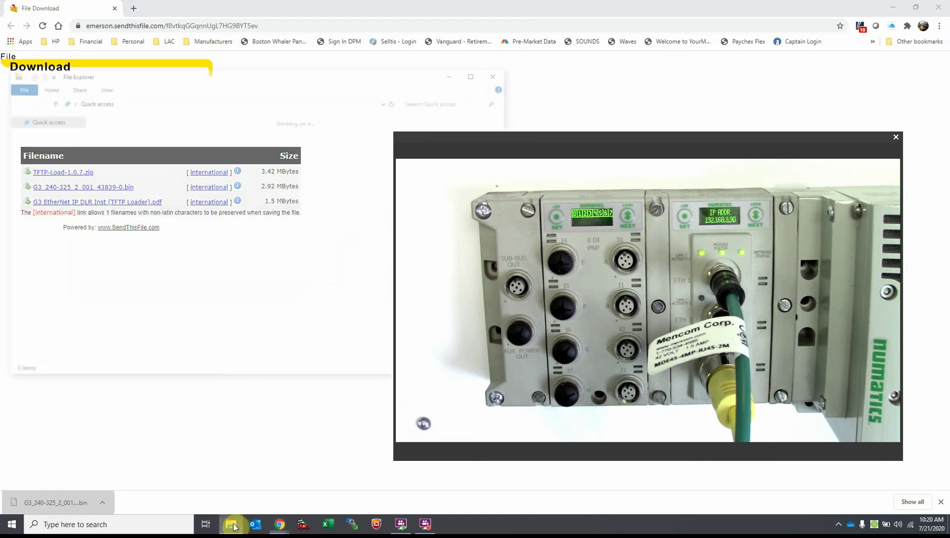
left_click(474, 137)
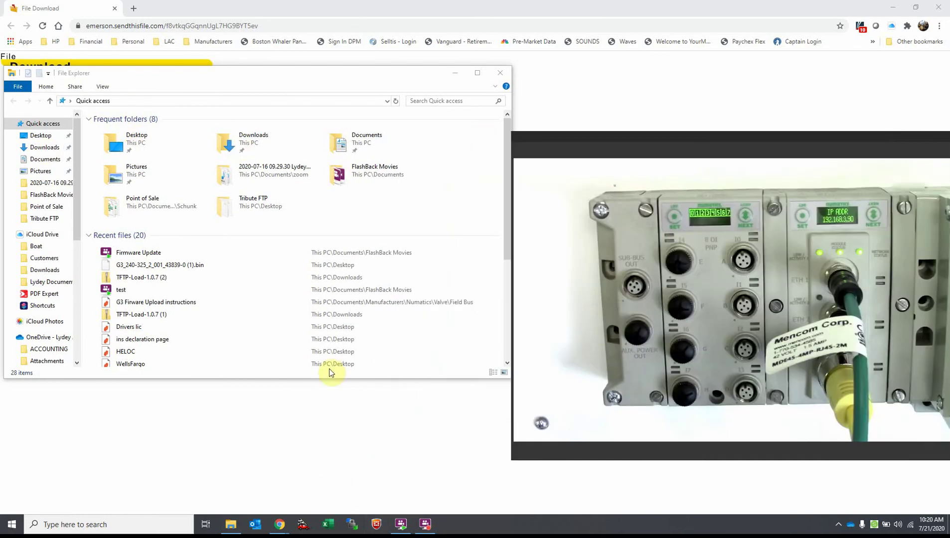
left_click(40, 148)
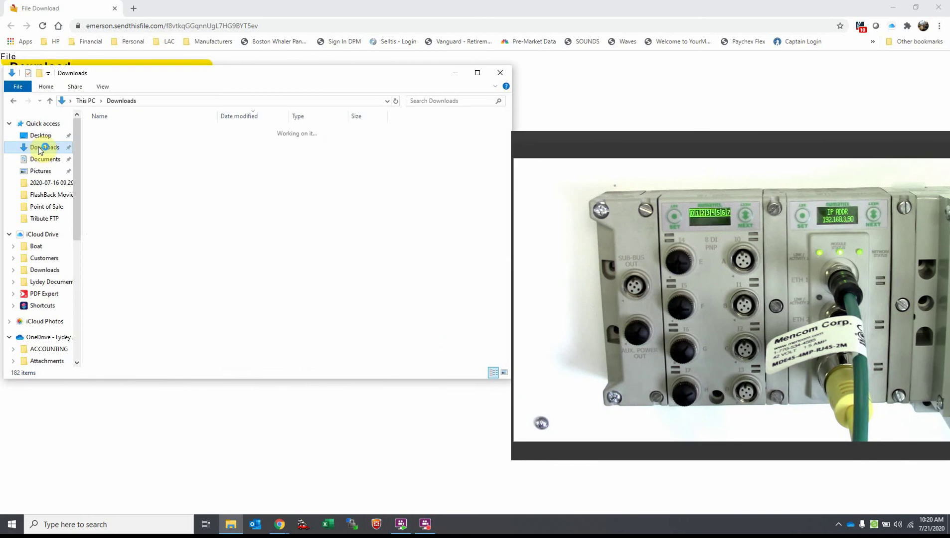
right_click(108, 144)
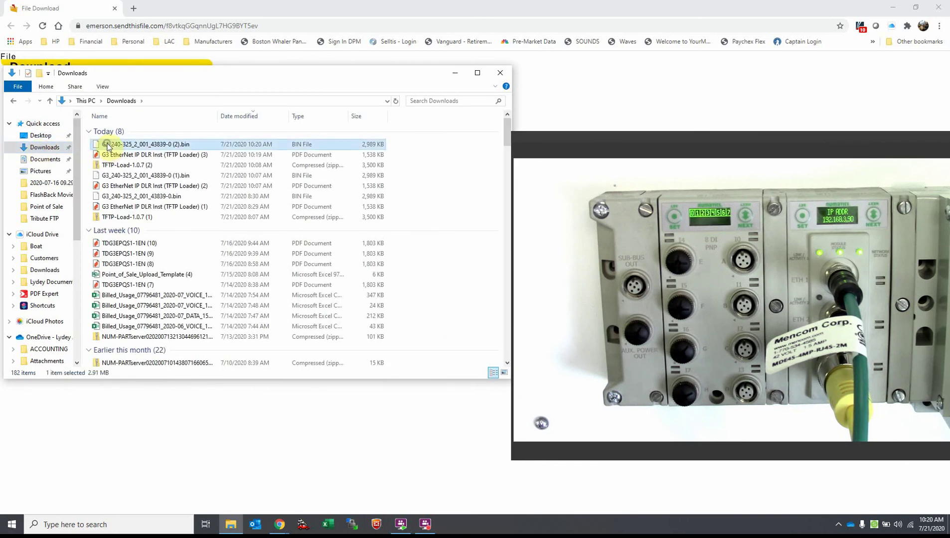
left_click(139, 249)
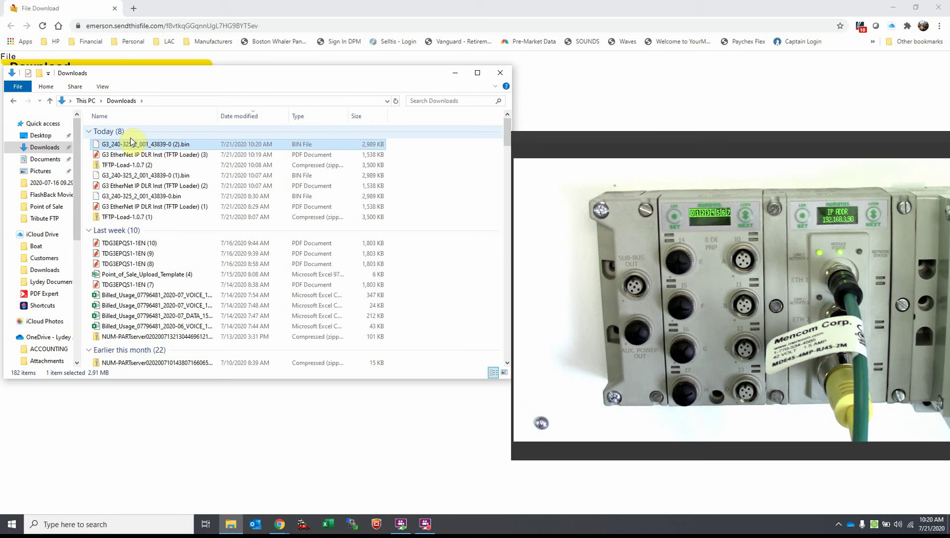
left_click(41, 135)
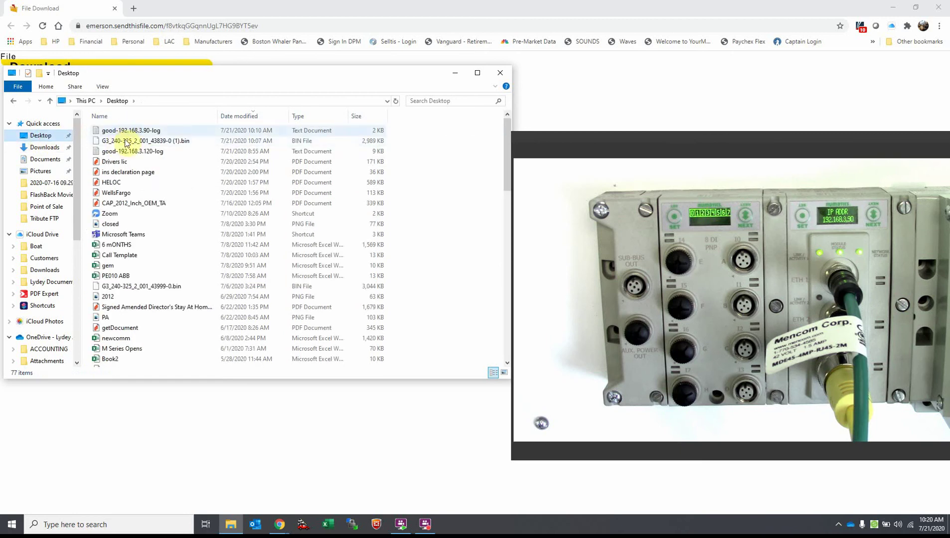
right_click(173, 176)
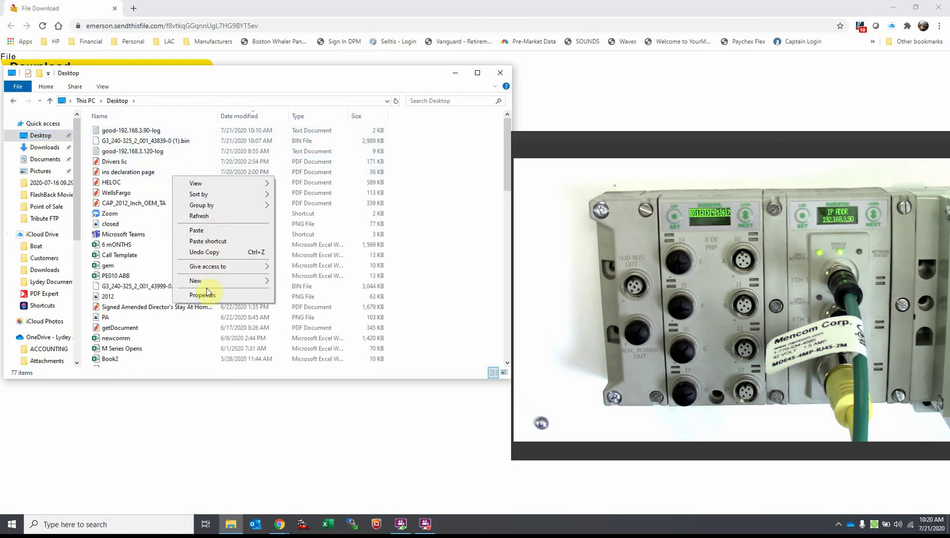
left_click(203, 230)
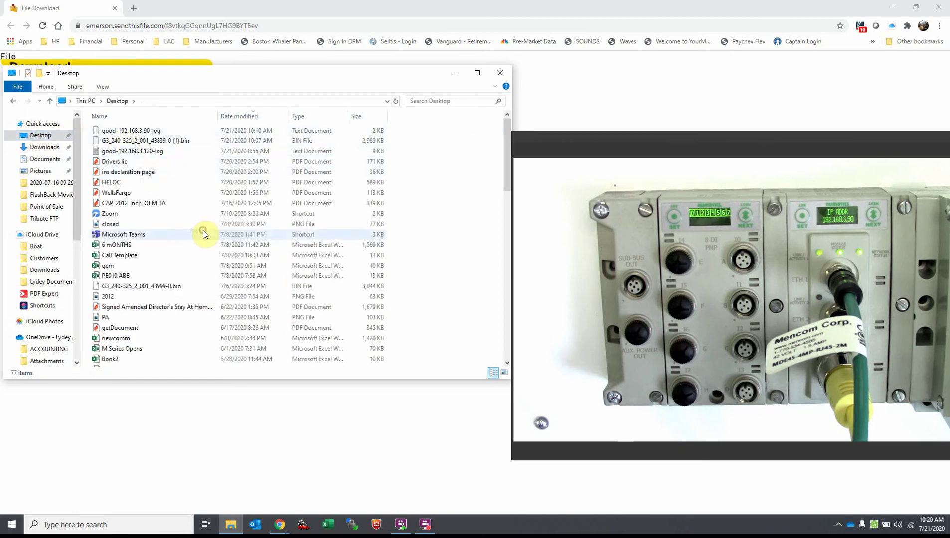
Close Explorer, download TFTP-Load-1.0.7.zip and open the archive
left_click(500, 73)
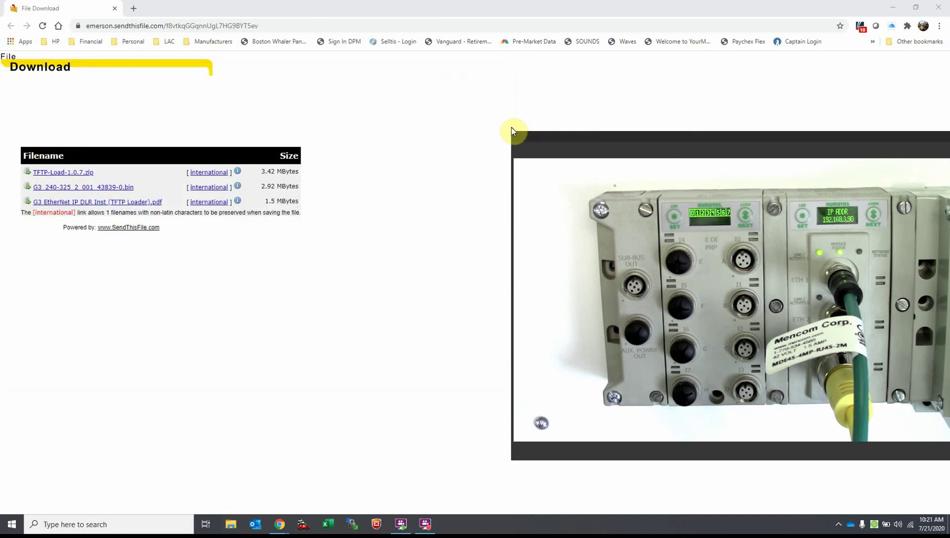
left_click(51, 173)
left_click(64, 173)
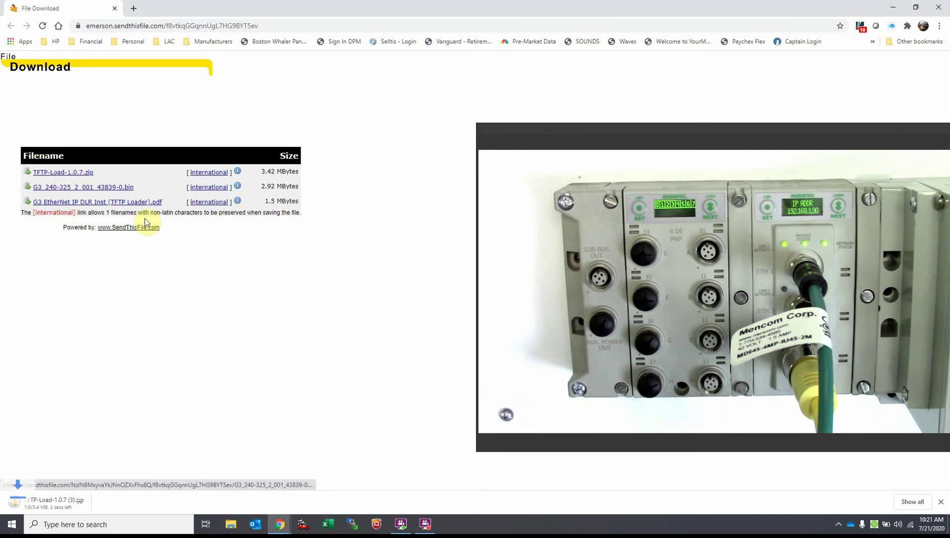
left_click(46, 503)
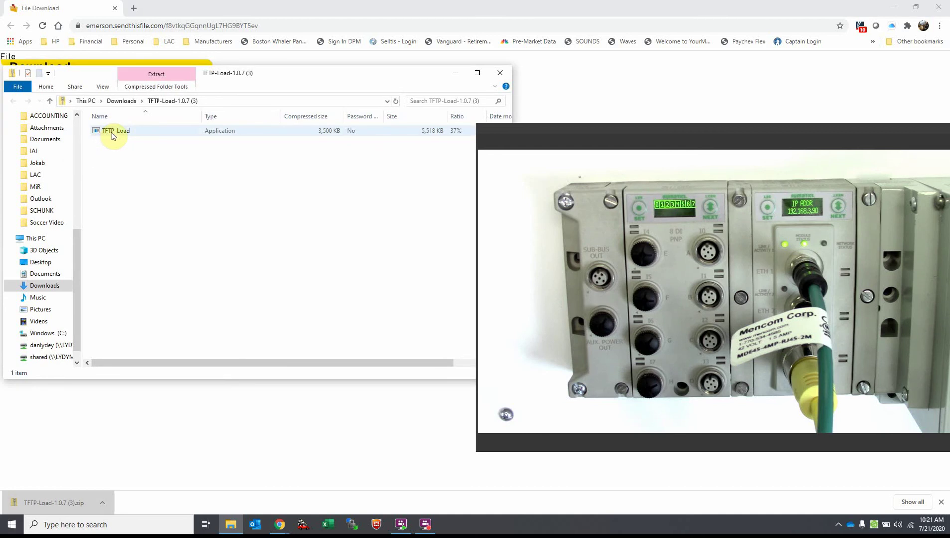
Launch TFTP-Load from the archive, running it past the SmartScreen warning
double_click(113, 134)
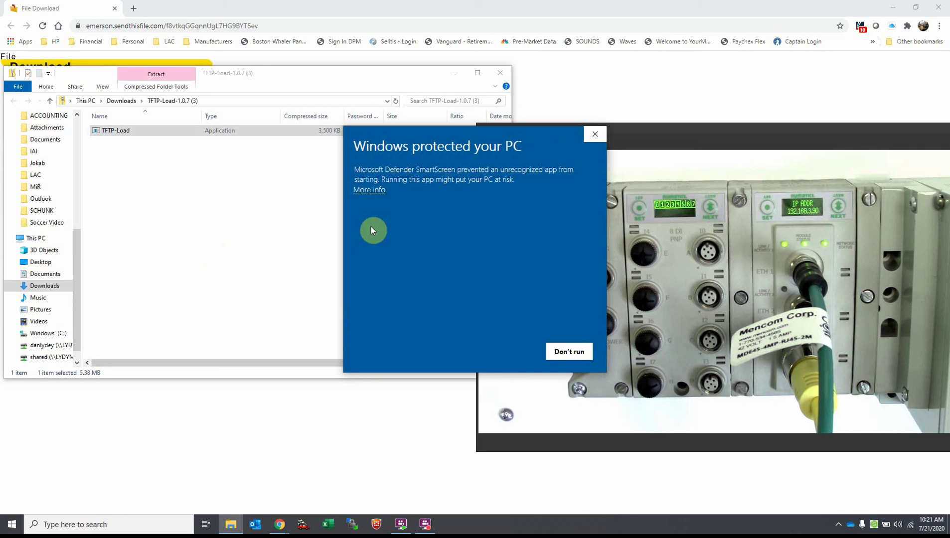
left_click(369, 190)
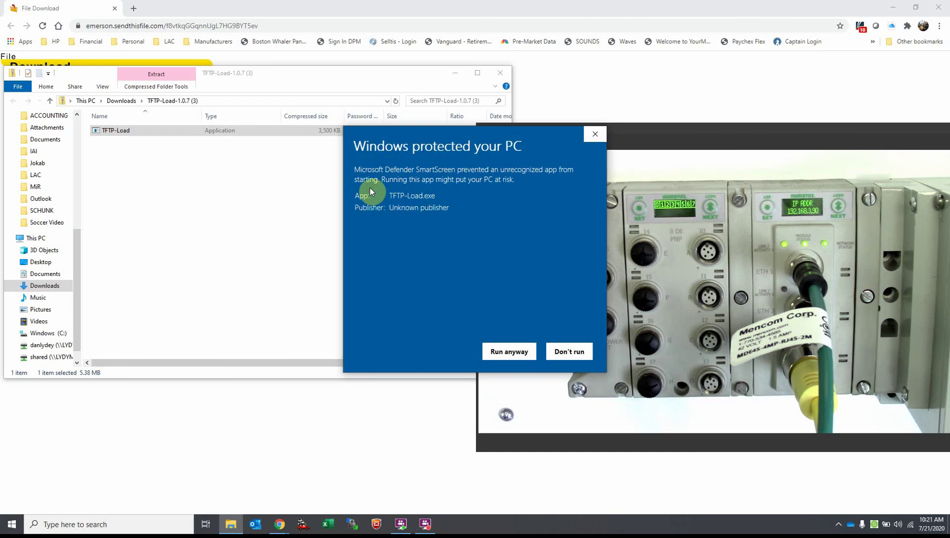
left_click(500, 358)
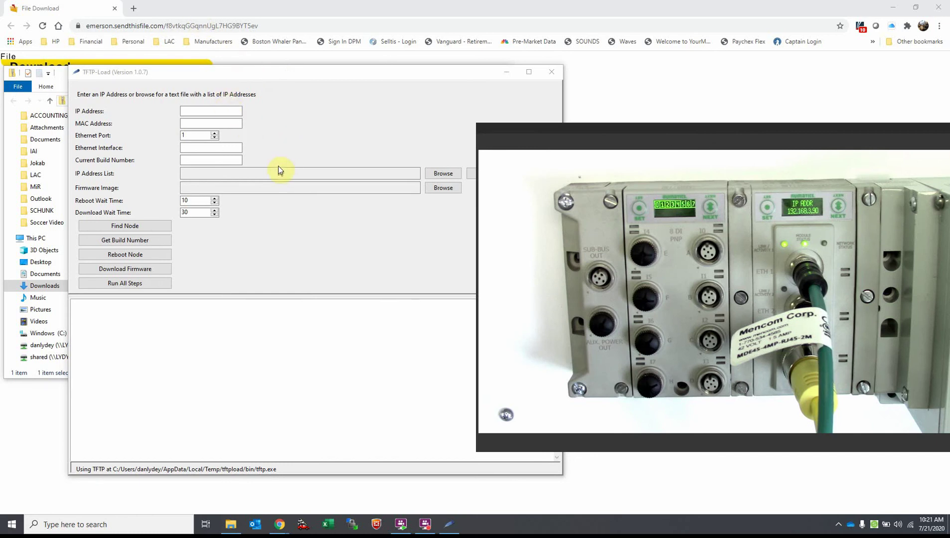
Enter node IP 192.168.3.90 and find the node to fill in its MAC address
left_click(192, 111)
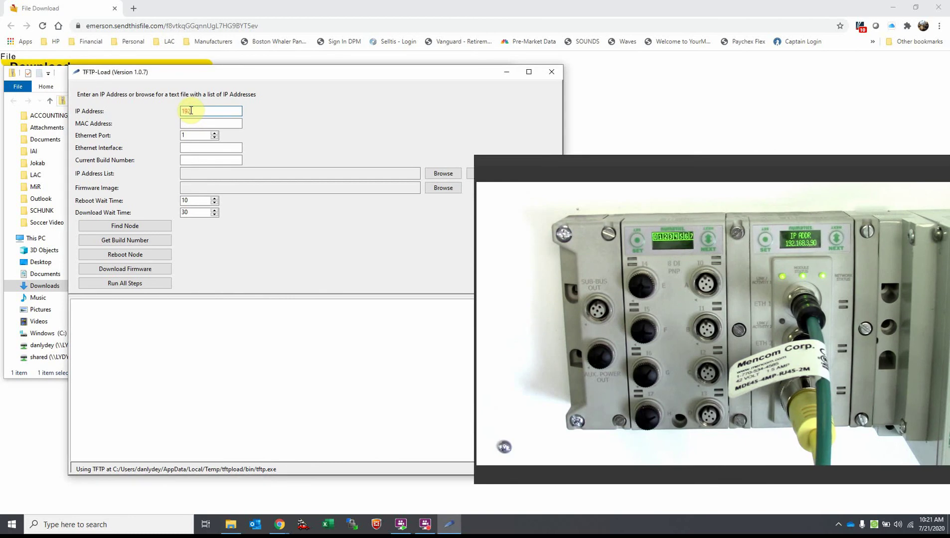
type("192.168.3.90")
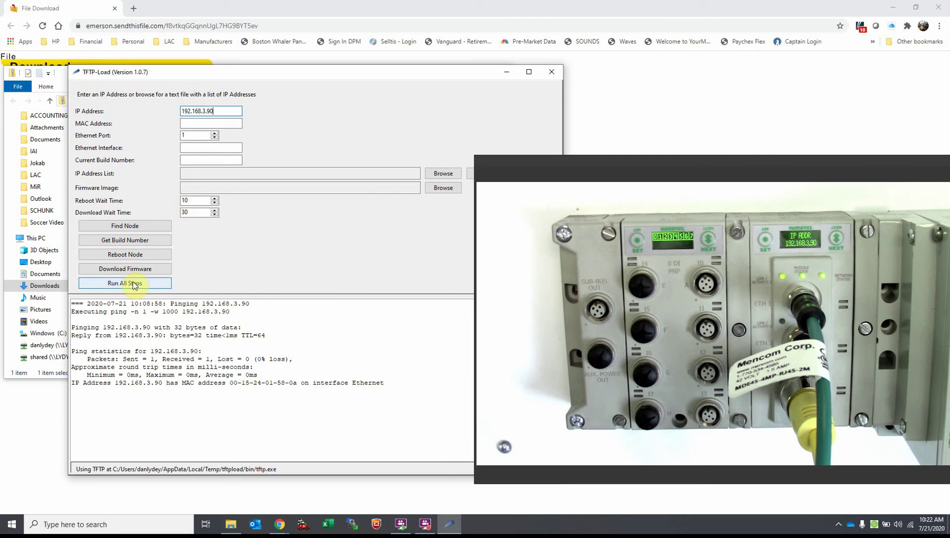
left_click(120, 227)
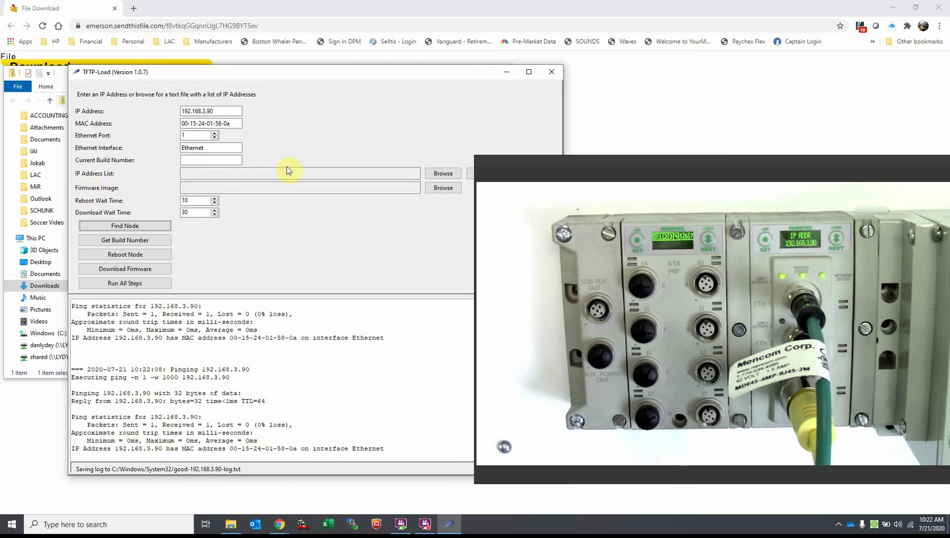
Choose G3_240-325_2_001_43999-0.bin on the Desktop as the firmware image, filtering by Firmware Image type
left_click(248, 187)
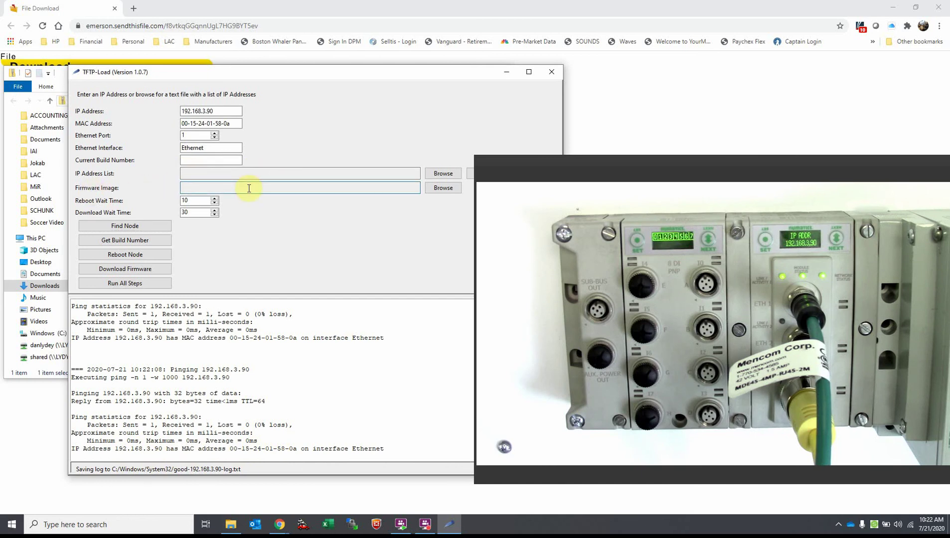
left_click(432, 189)
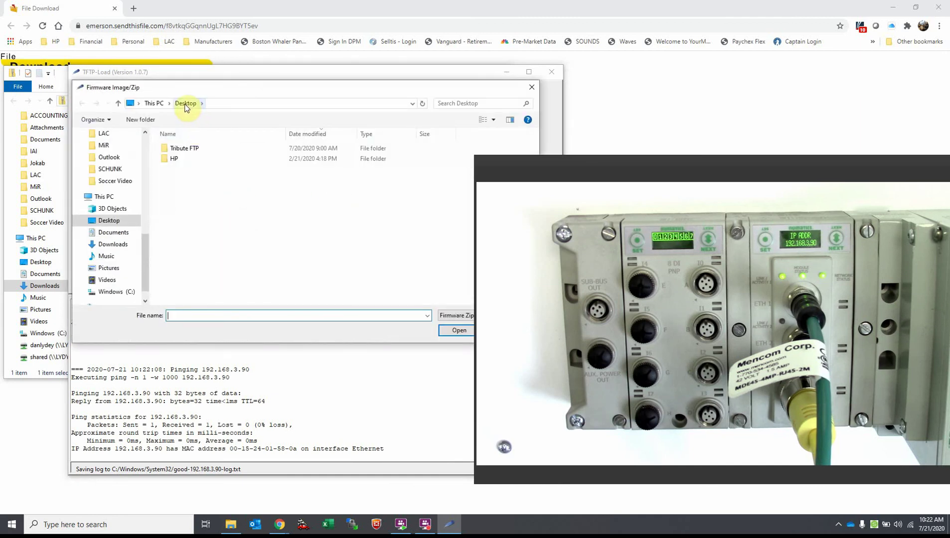
left_click_drag(246, 87, 184, 82)
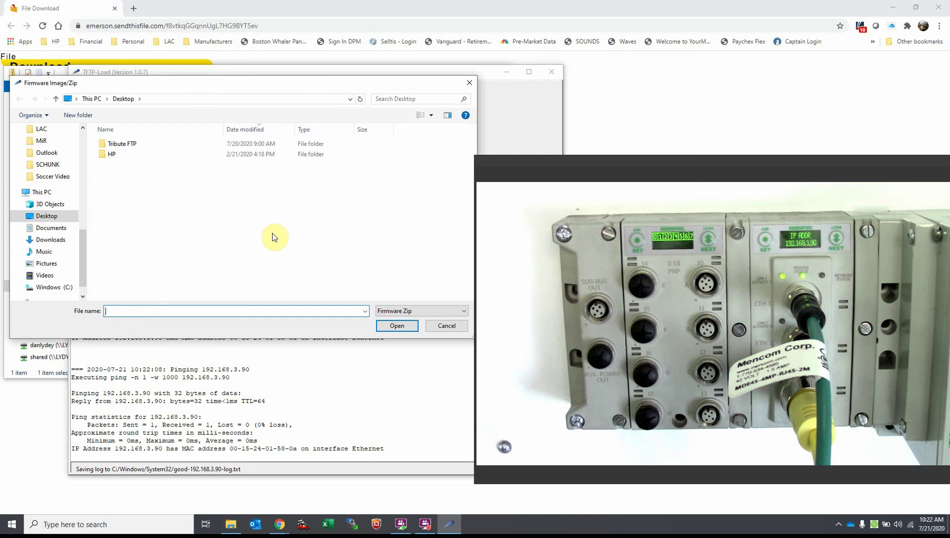
left_click(398, 315)
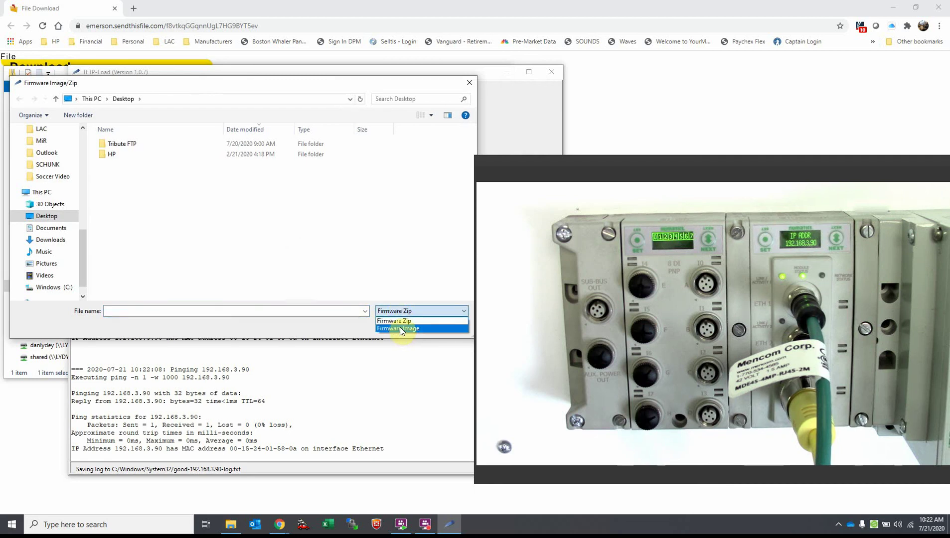
left_click(400, 327)
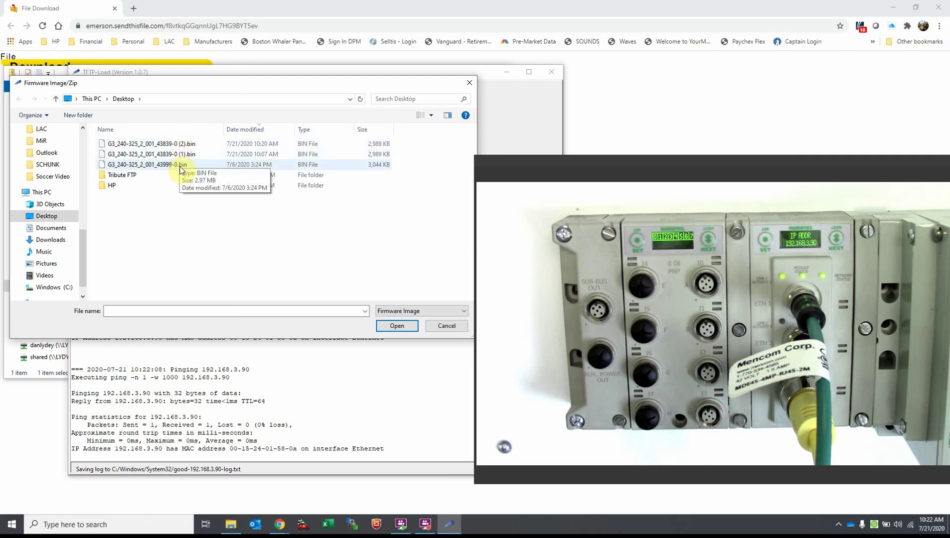
left_click(181, 170)
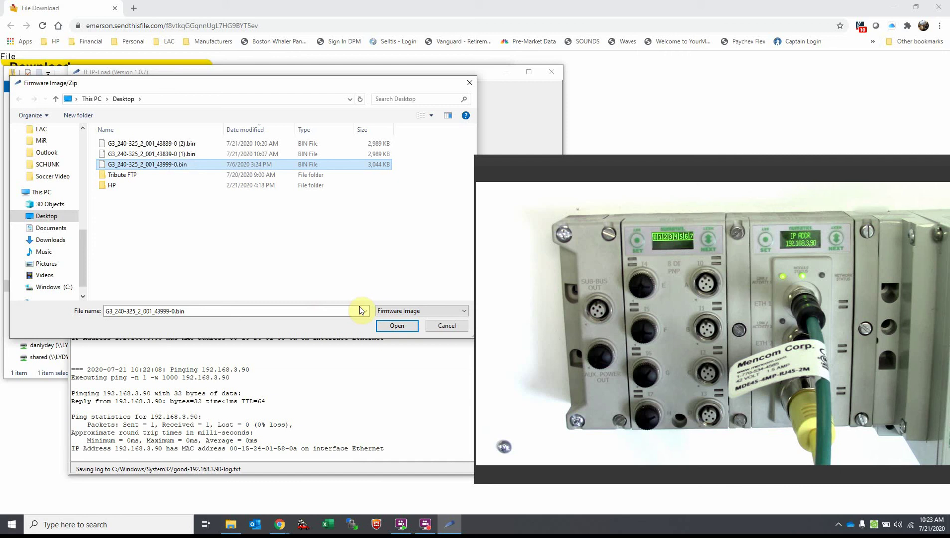
left_click(392, 327)
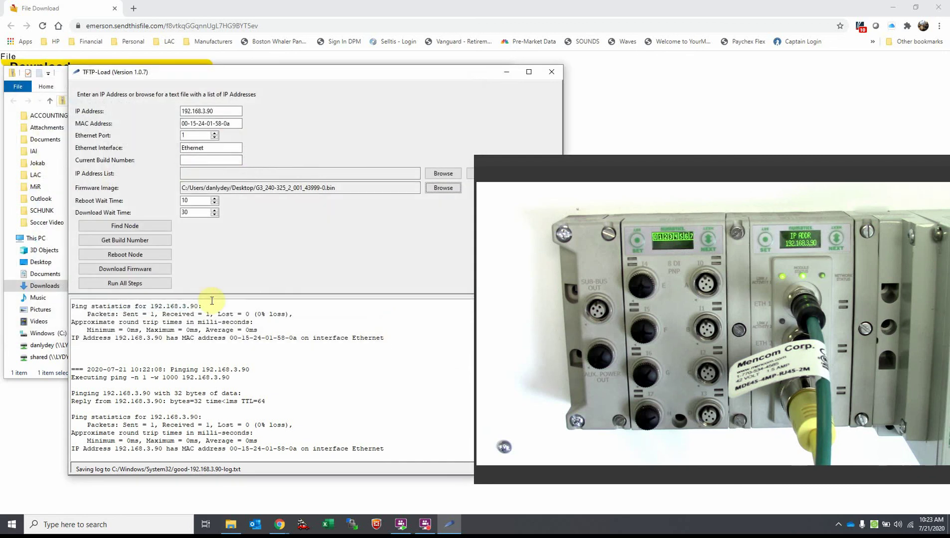
Run all update steps to flash build 43999 until the log reports Updating complete
left_click(114, 286)
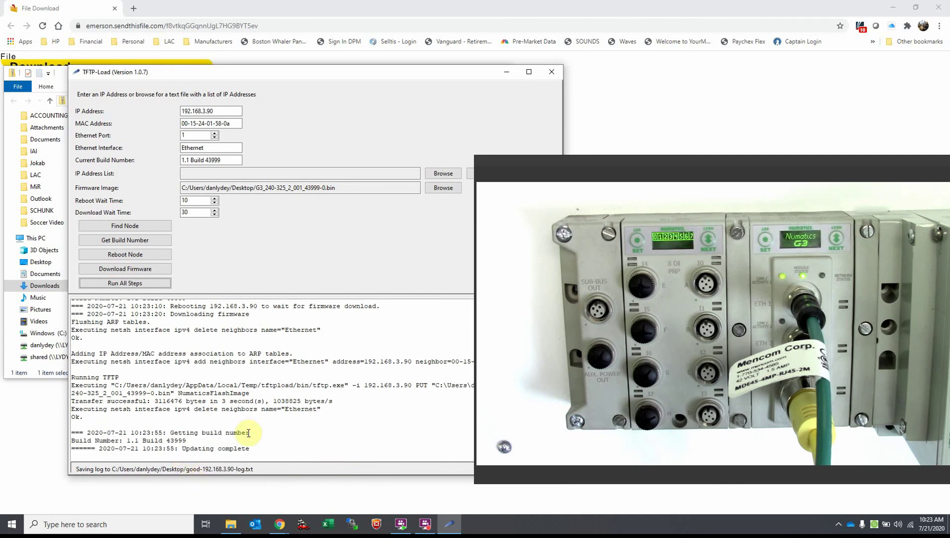
left_click_drag(182, 447, 260, 446)
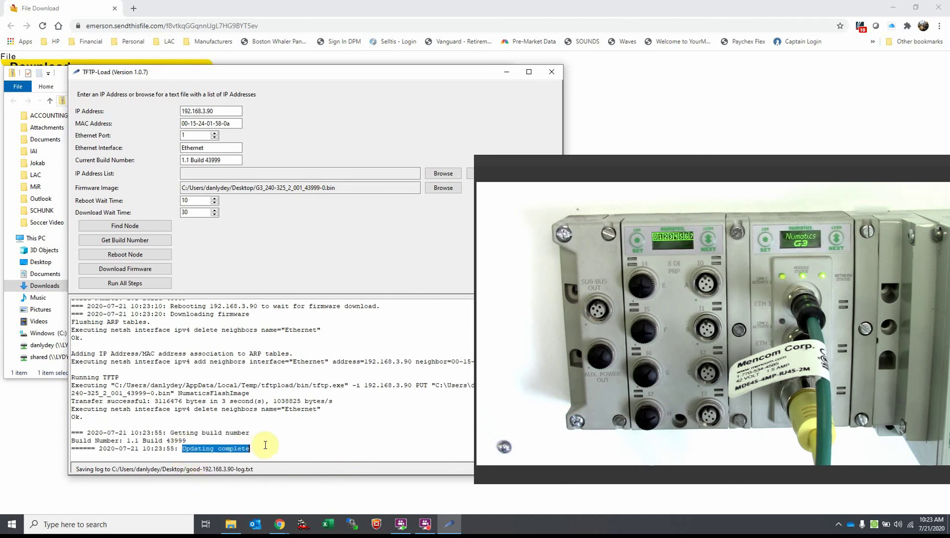
left_click(334, 445)
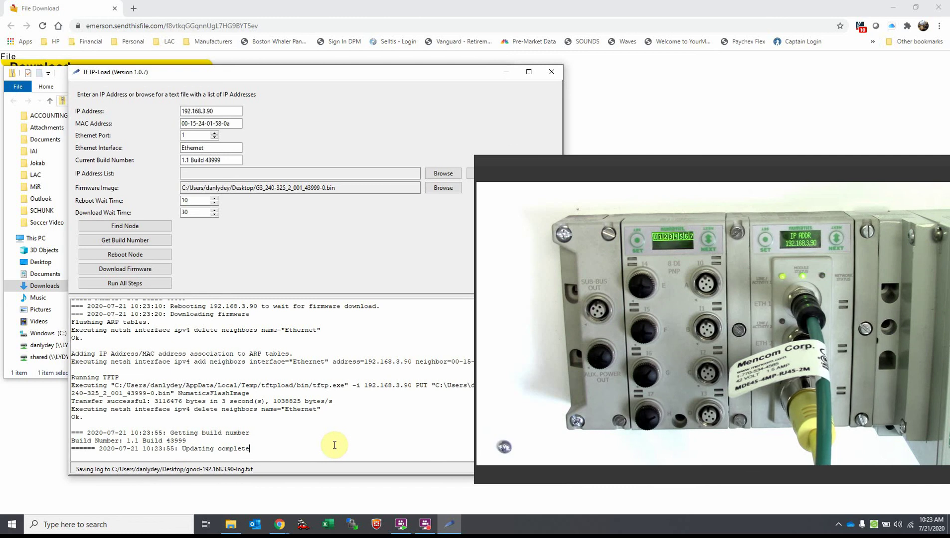